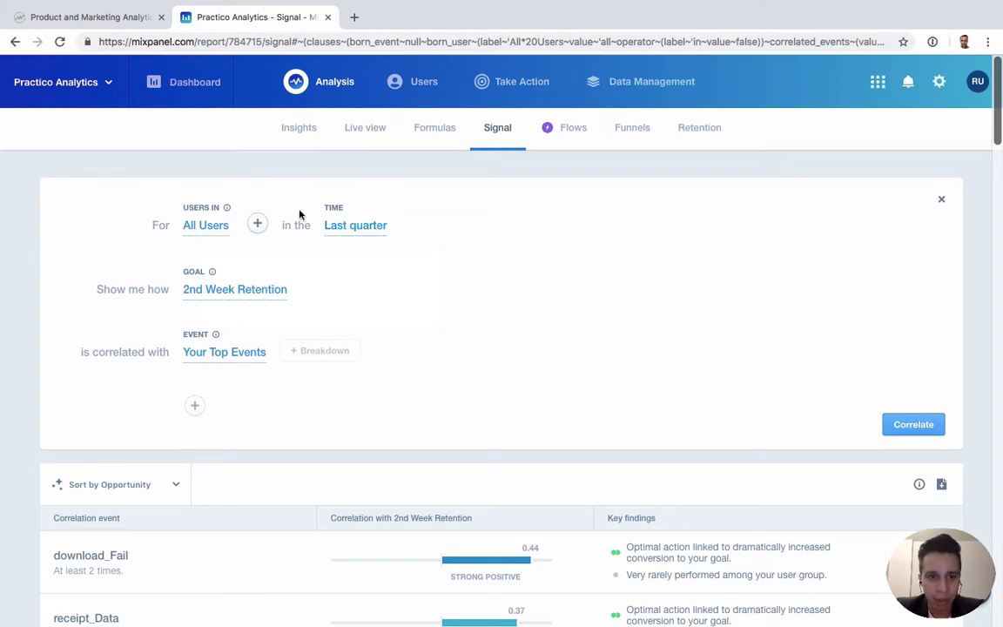
- Review the user segment list, leaving All Users selected
left_click(211, 229)
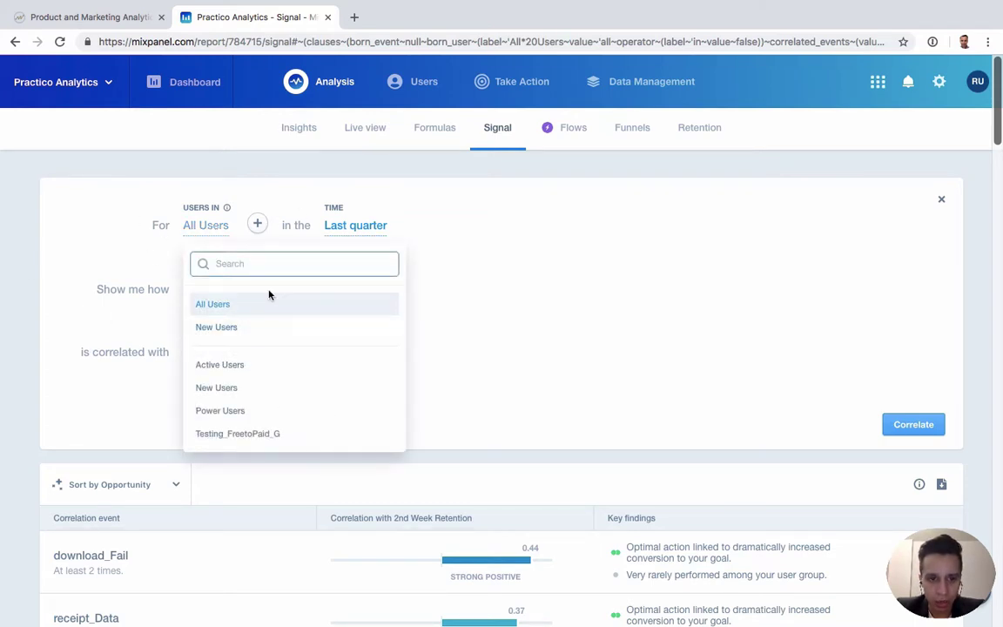
scroll(287, 350, "down", 1)
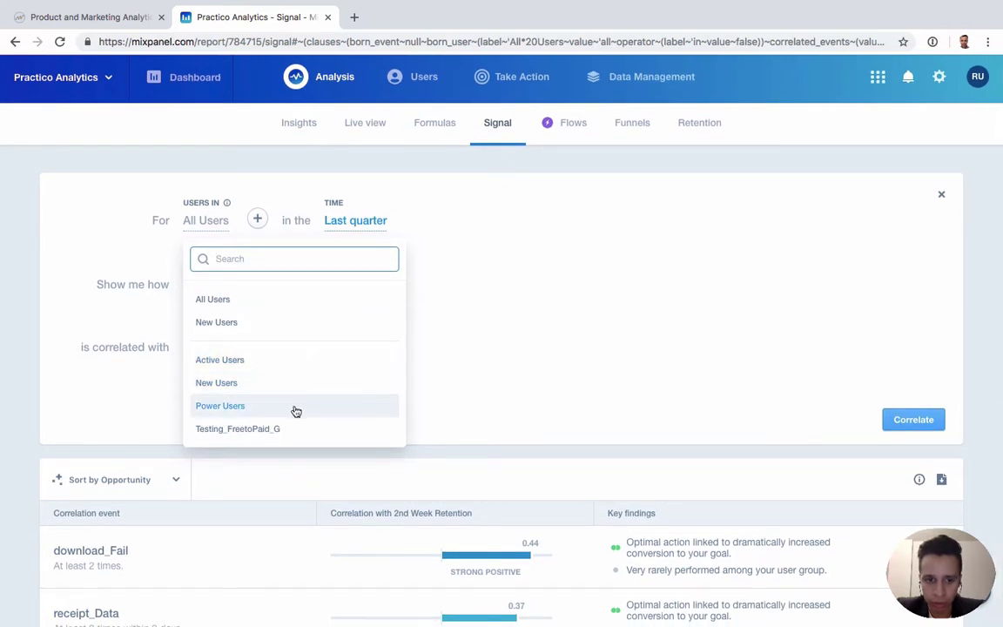
left_click(475, 407)
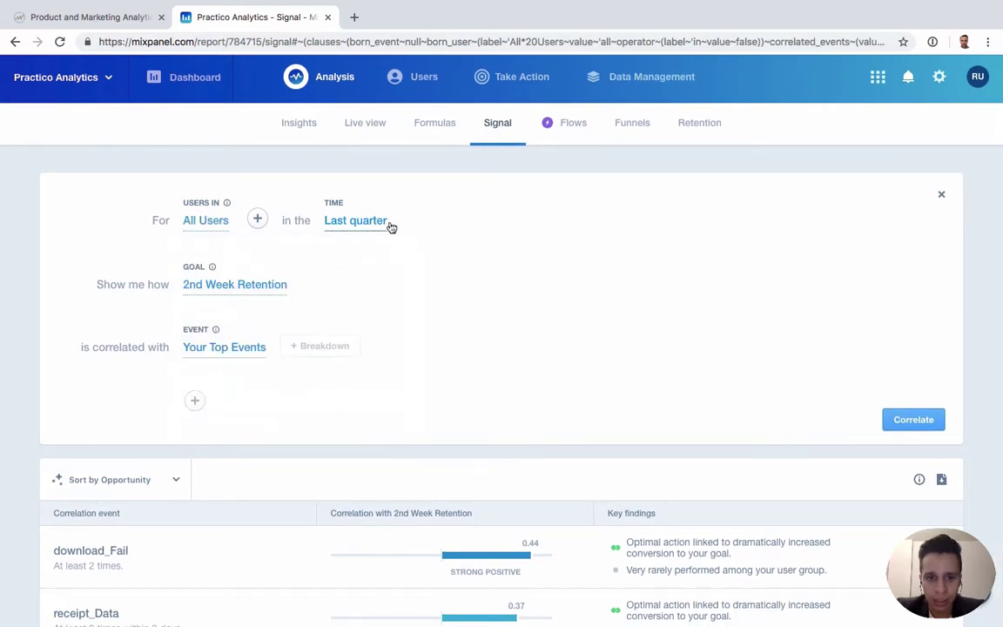
scroll(363, 297, "down", 2)
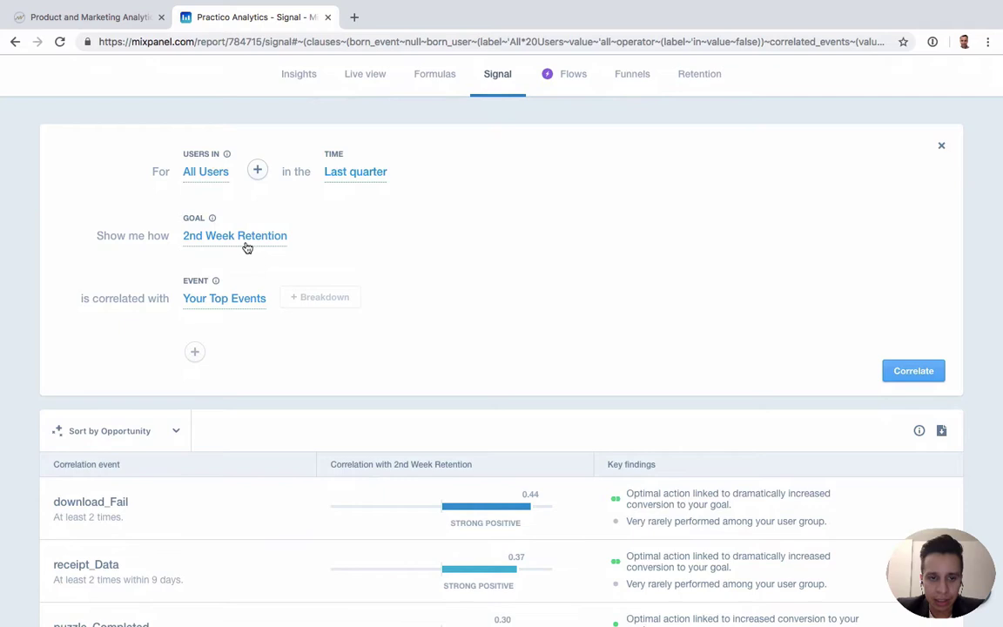
- Browse the possible goals and events, keeping 2nd Week Retention as the goal
left_click(218, 237)
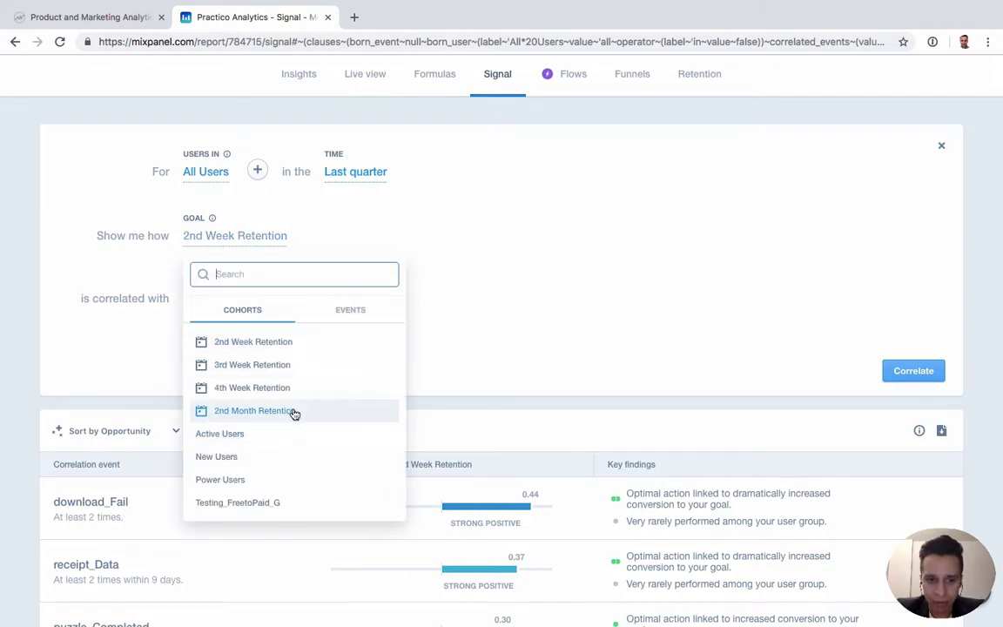
scroll(286, 385, "down", 1)
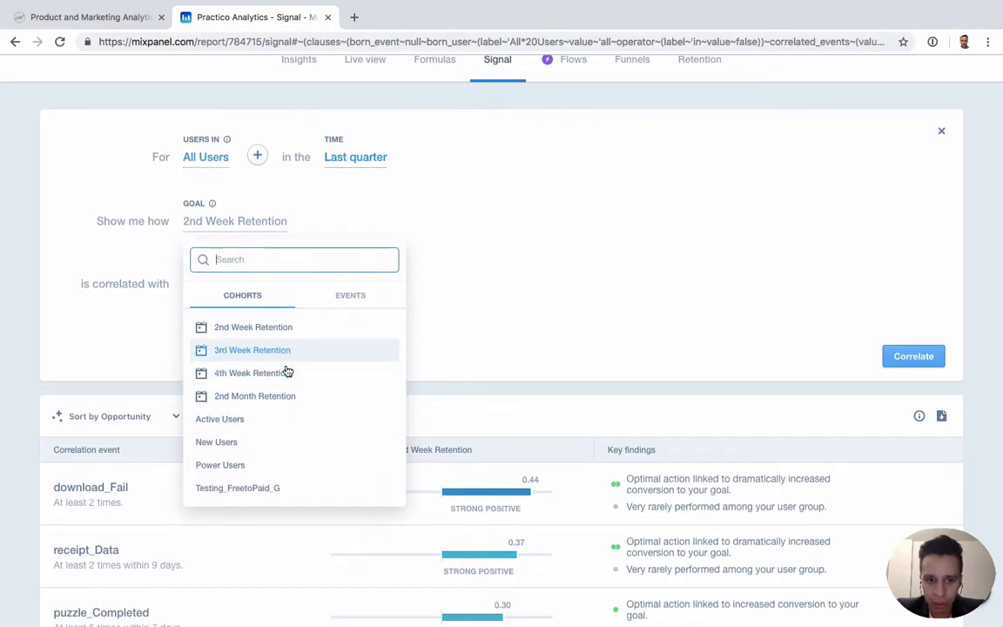
scroll(286, 377, "down", 1)
left_click(352, 284)
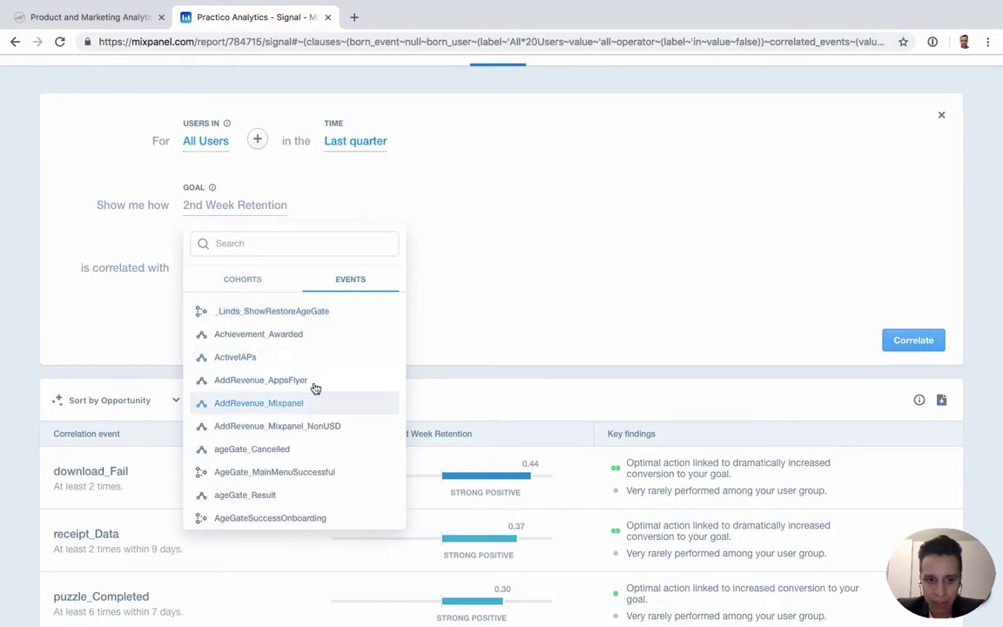
left_click(520, 298)
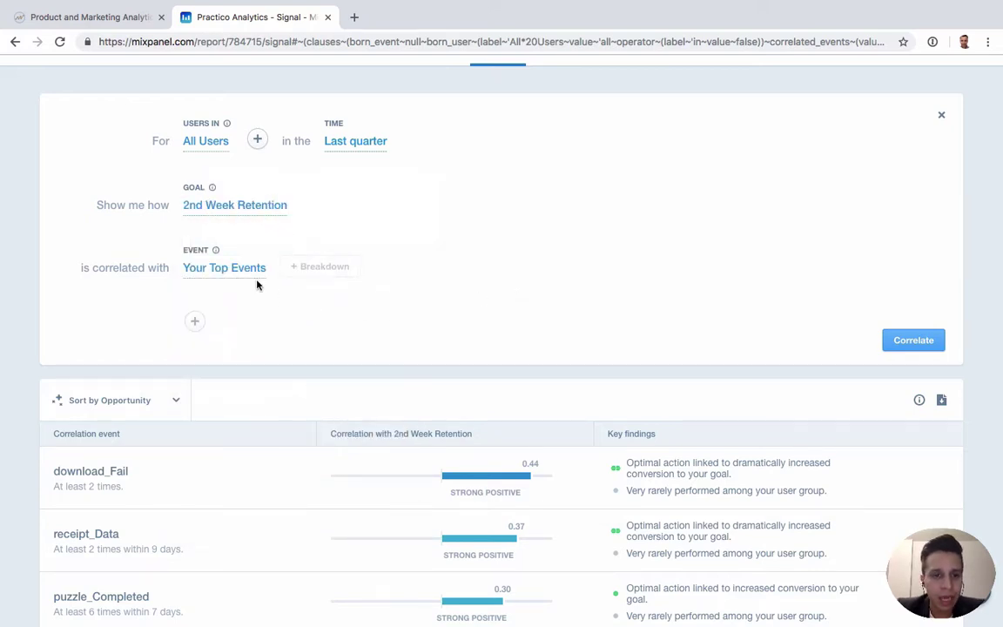
- Keep Your Top Events as the correlated events and rerun the correlation
left_click(216, 274)
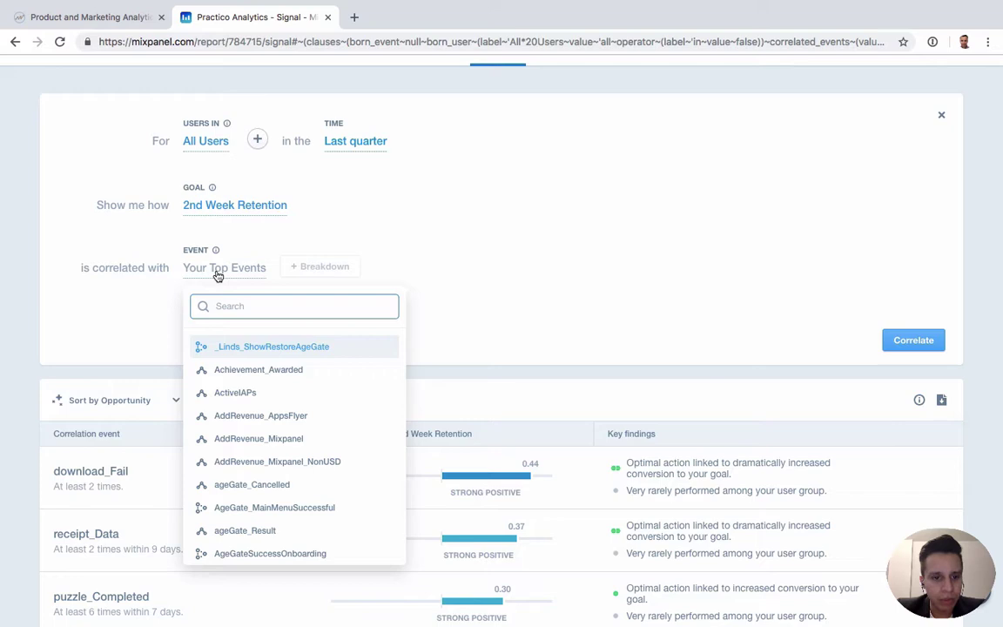
left_click(218, 274)
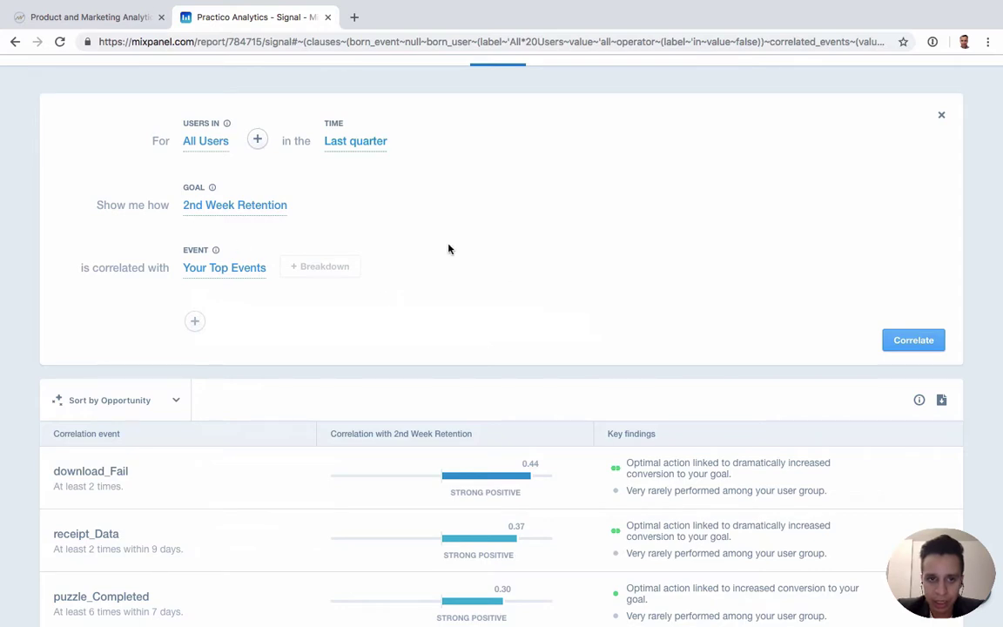
left_click(920, 346)
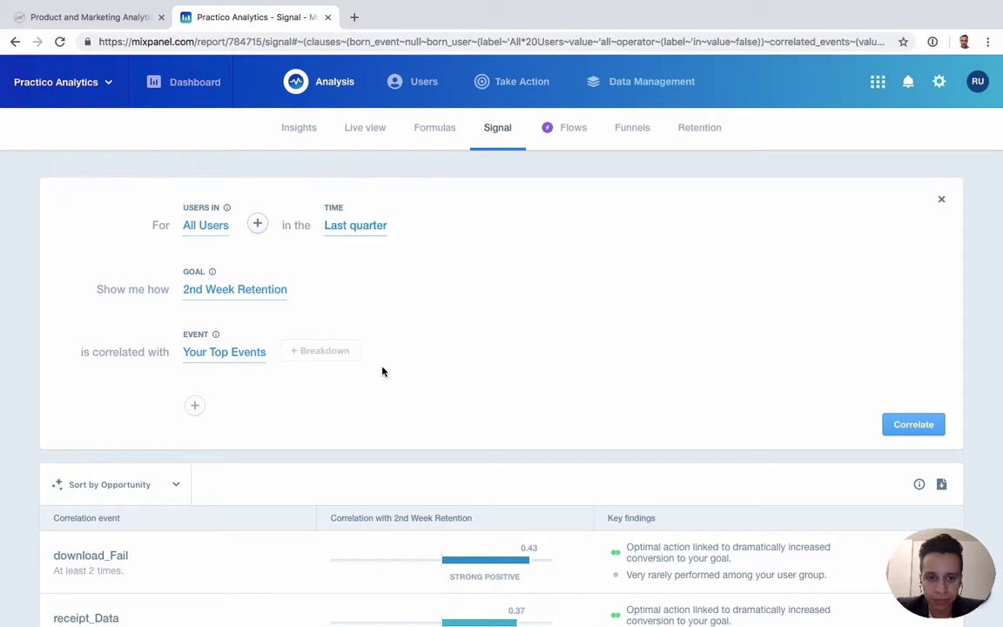
- Scroll through the refreshed results to find puzzle_Completed (0.29) and puzzle_Loaded (0.30)
scroll(382, 372, "down", 3)
scroll(382, 371, "down", 2)
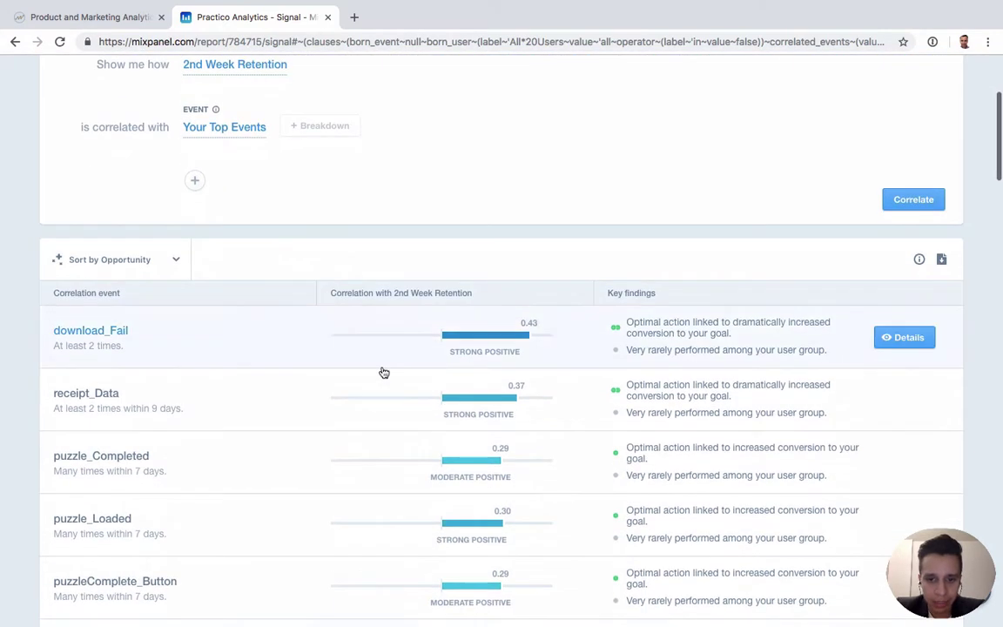
scroll(232, 506, "down", 2)
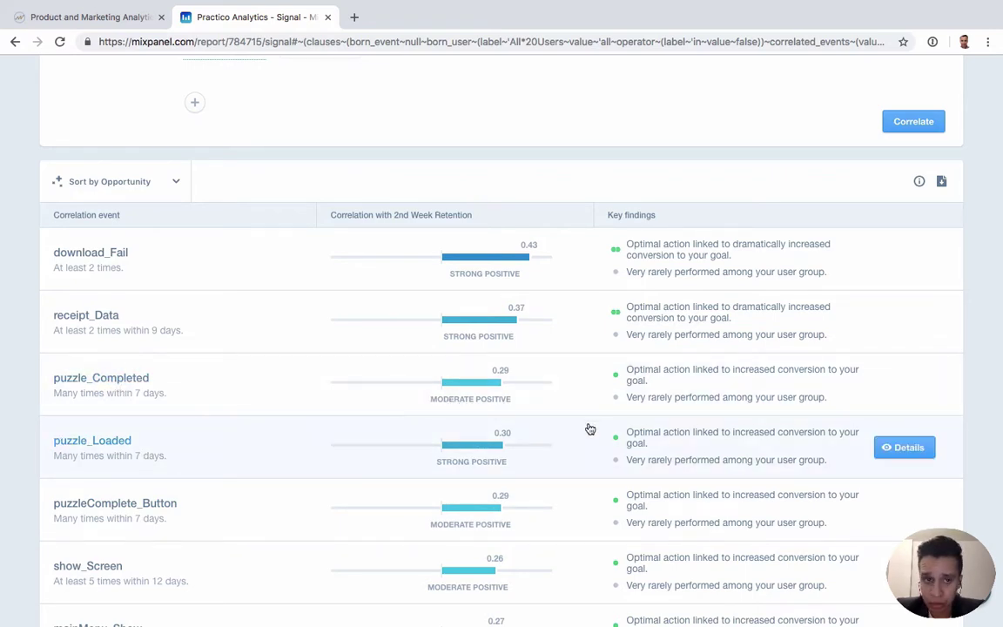
scroll(585, 425, "up", 2)
scroll(341, 199, "up", 1)
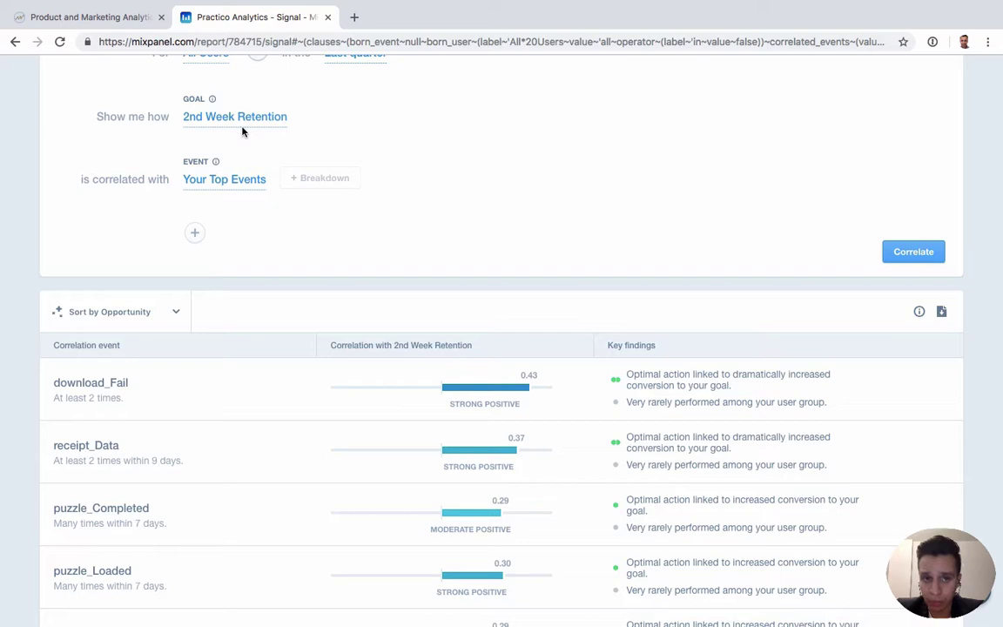
scroll(446, 271, "down", 2)
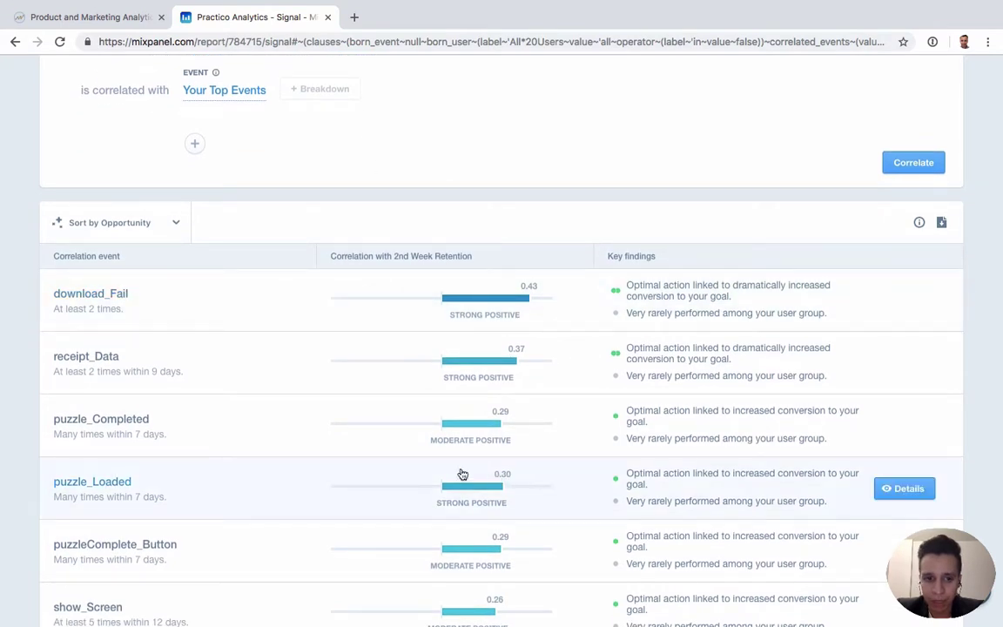
left_click(179, 427)
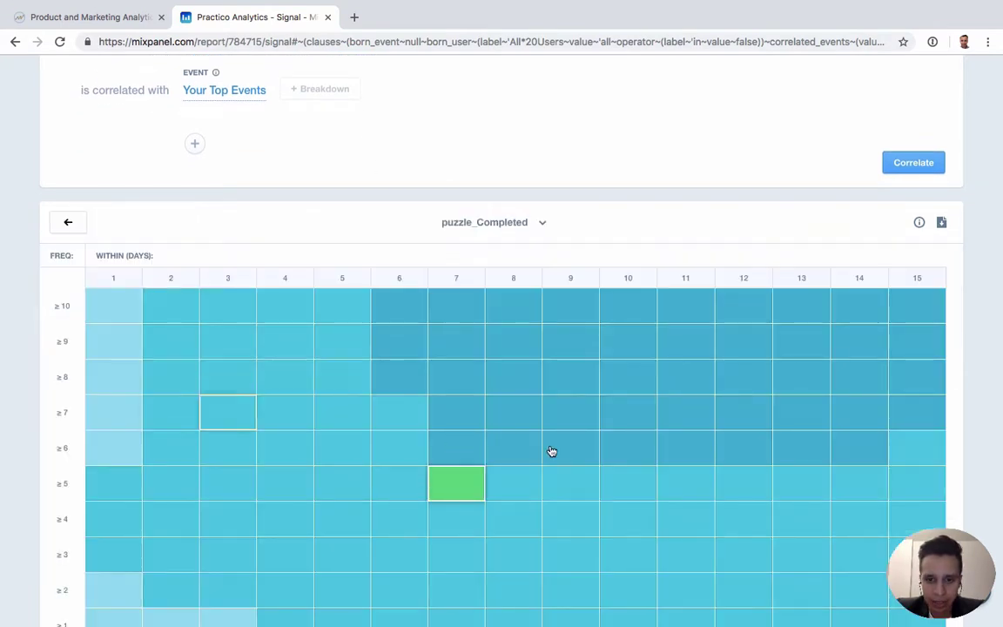
scroll(551, 452, "down", 4)
mouse_move(446, 323)
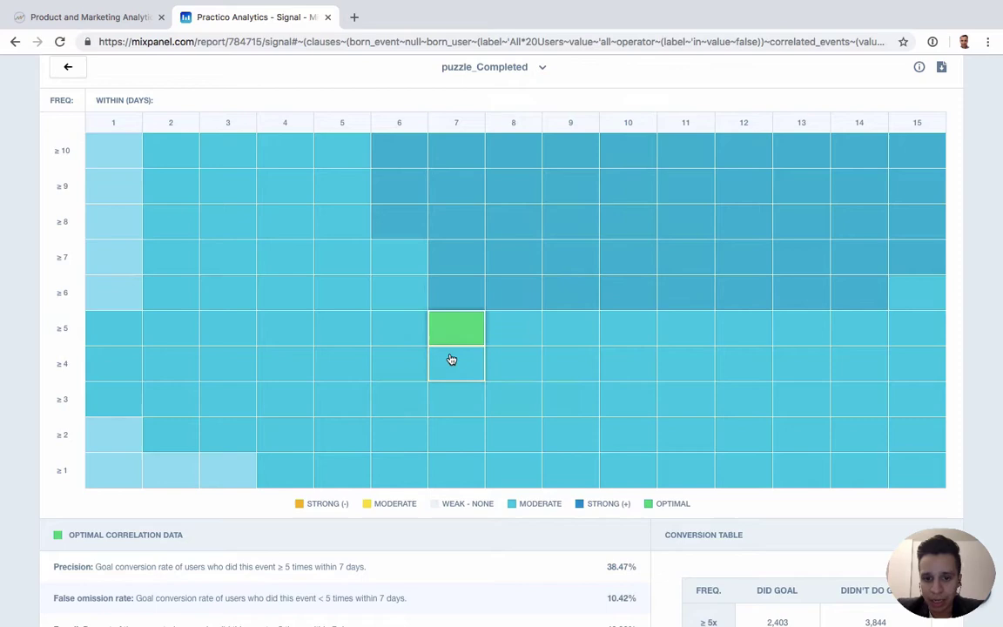
scroll(510, 504, "up", 1)
scroll(509, 503, "up", 2)
scroll(509, 503, "down", 5)
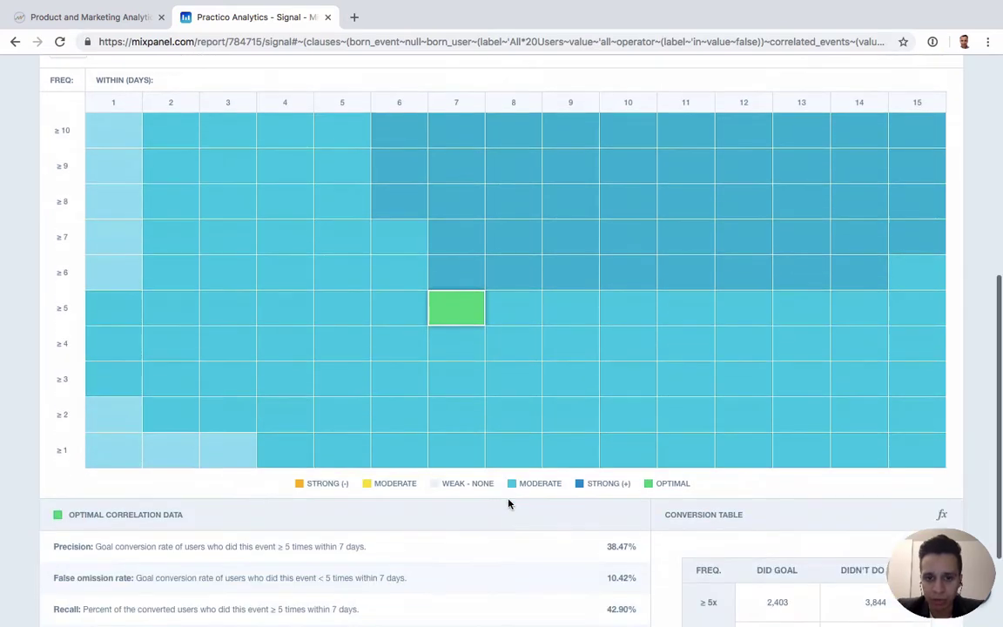
scroll(509, 503, "up", 3)
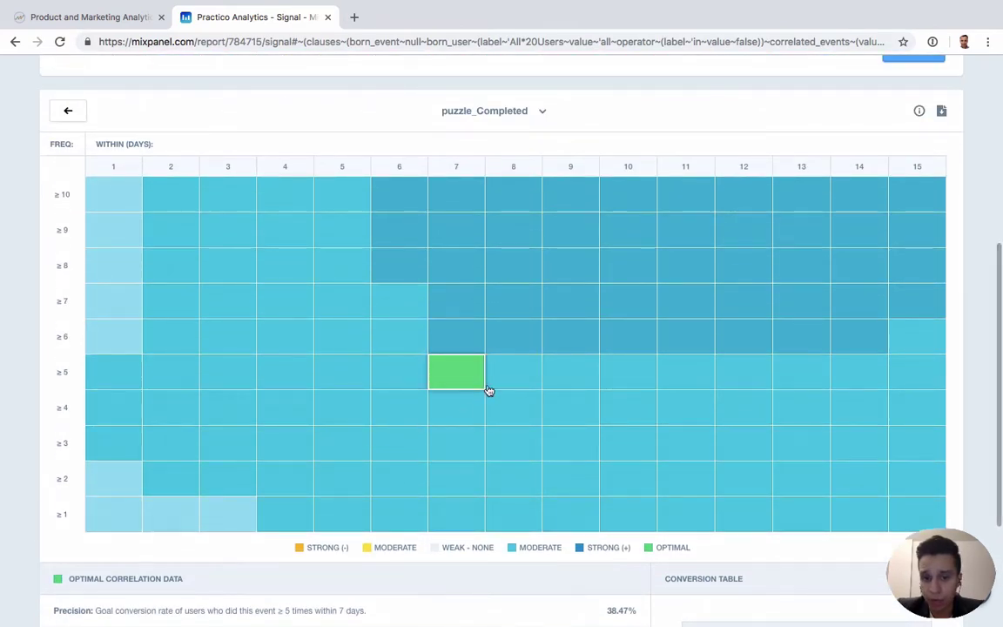
mouse_move(470, 376)
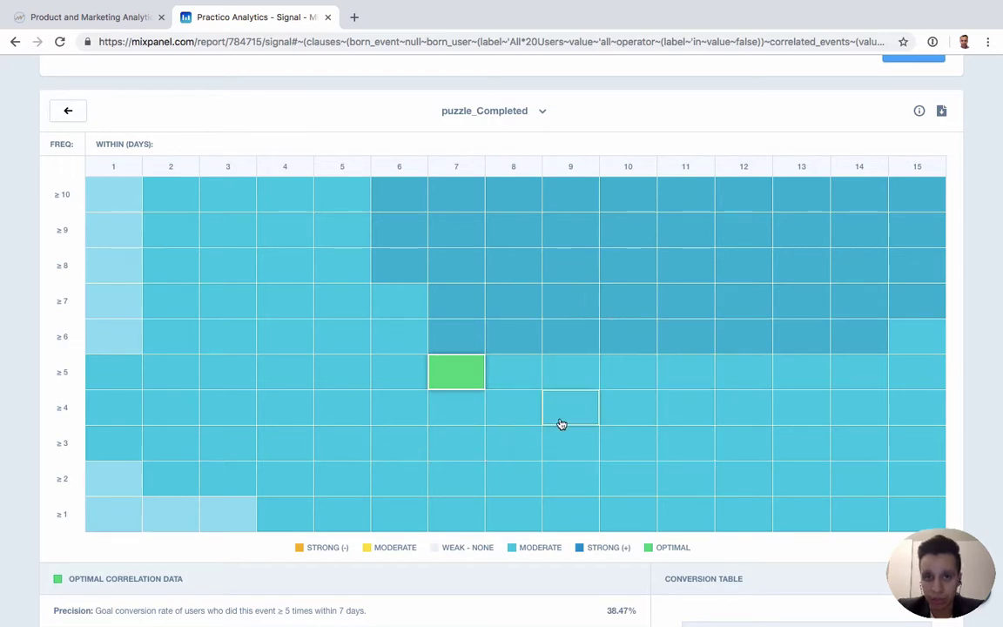
mouse_move(558, 407)
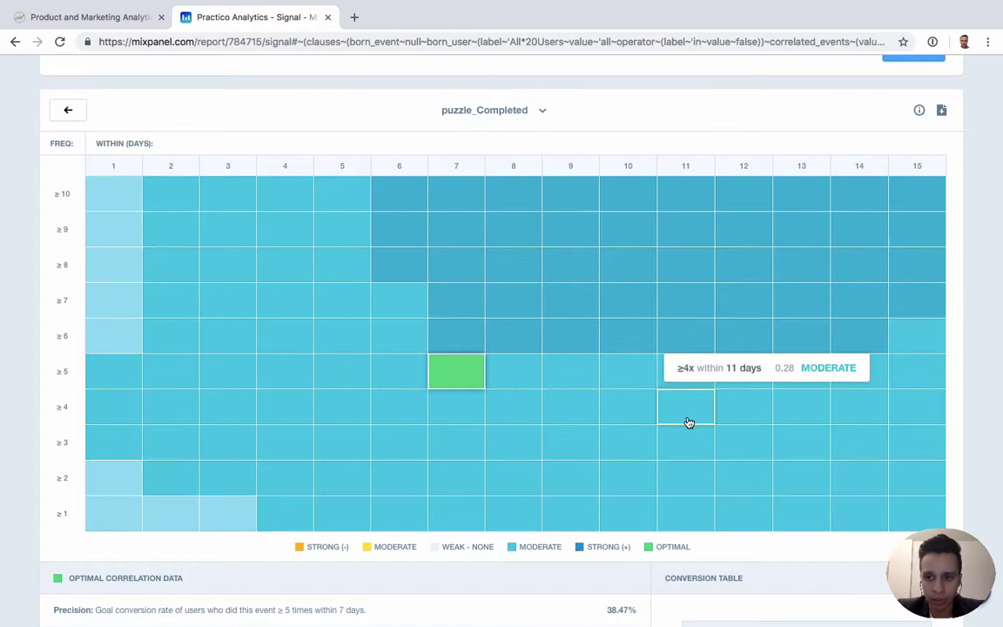
scroll(687, 421, "down", 3)
scroll(687, 420, "up", 1)
scroll(687, 420, "down", 1)
scroll(687, 420, "down", 1)
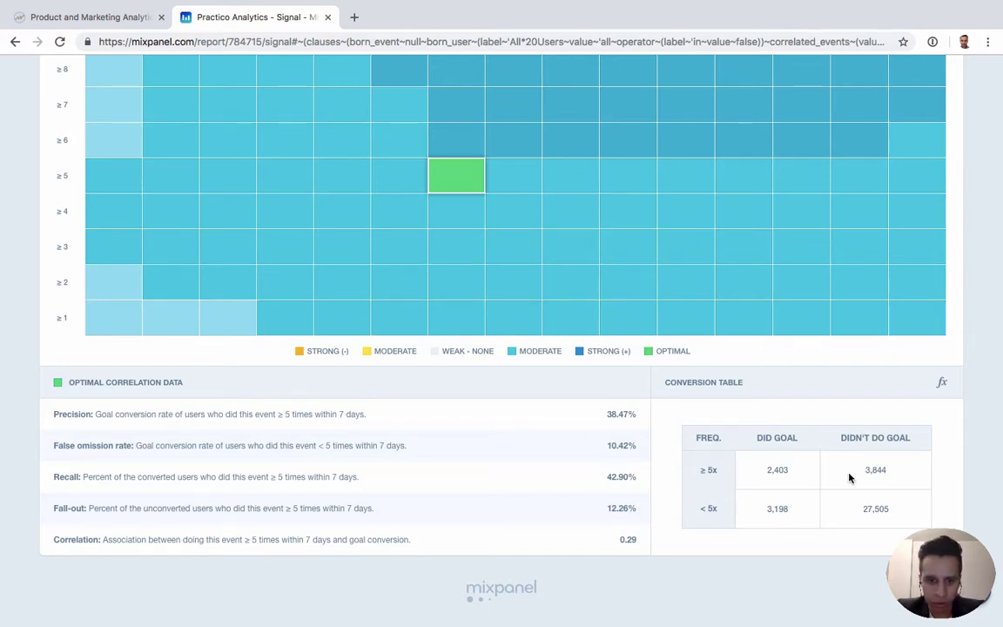
scroll(481, 333, "up", 3)
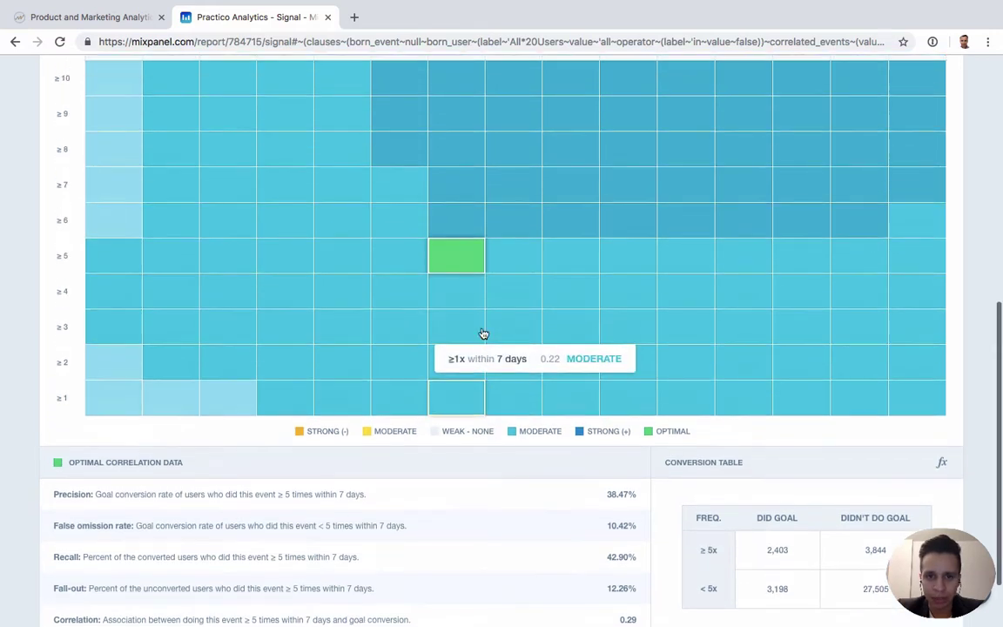
scroll(309, 247, "up", 1)
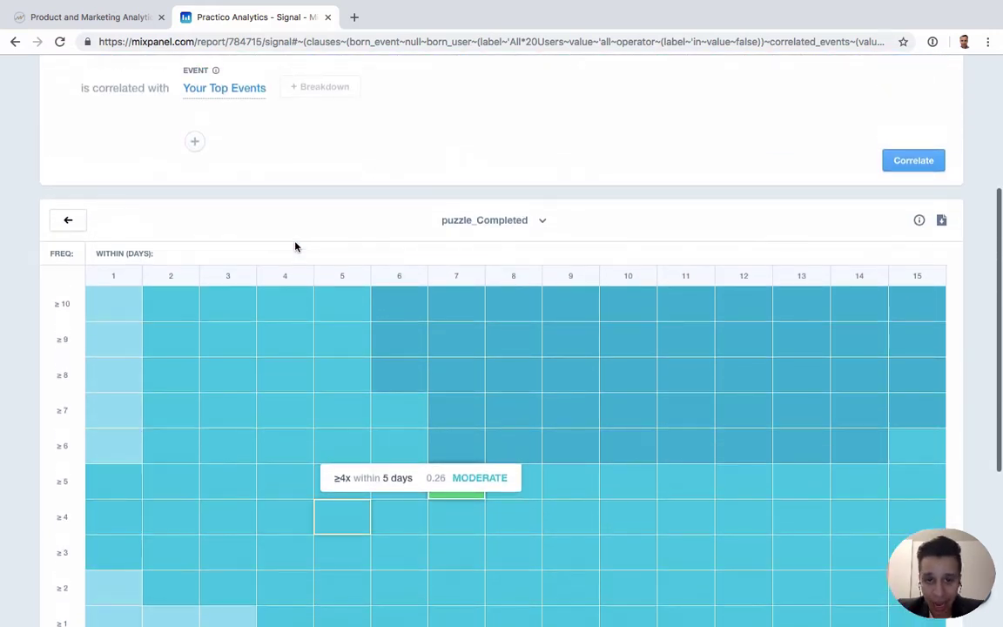
- Keep puzzle_Completed selected and return from its heatmap to the correlated events list
left_click(543, 223)
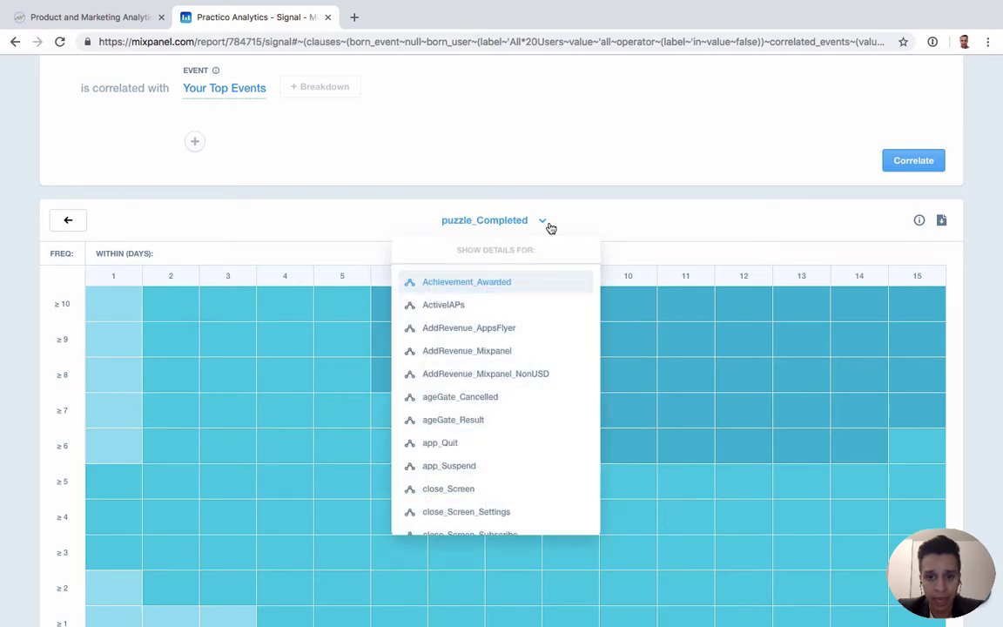
left_click(582, 217)
left_click(66, 225)
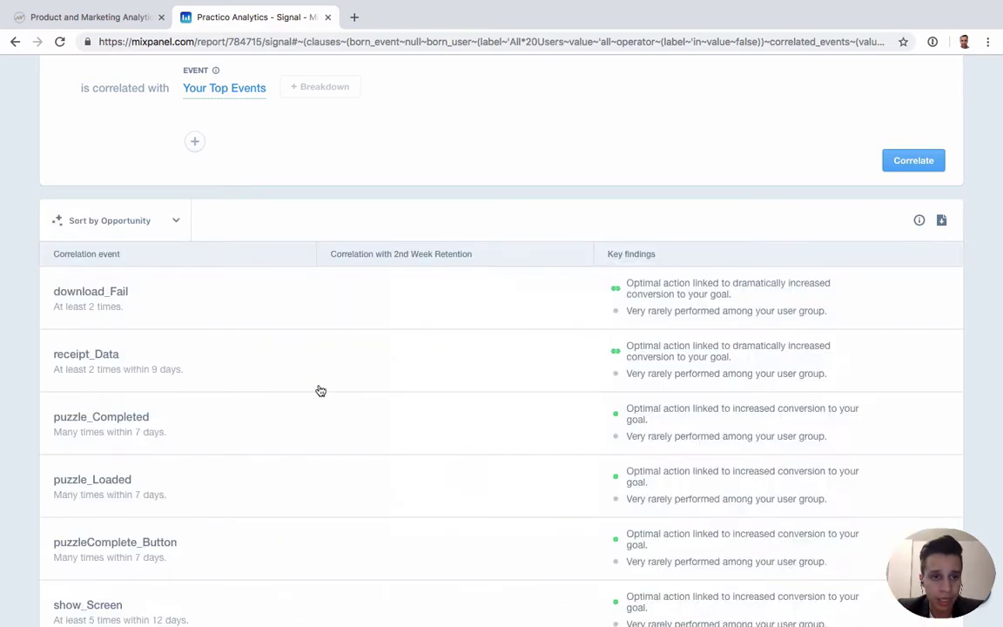
- Scroll to the lower-ranked events, from session_Start at 0.19 down to FreeToPaid at 0.11
scroll(341, 408, "down", 1)
scroll(341, 407, "up", 1)
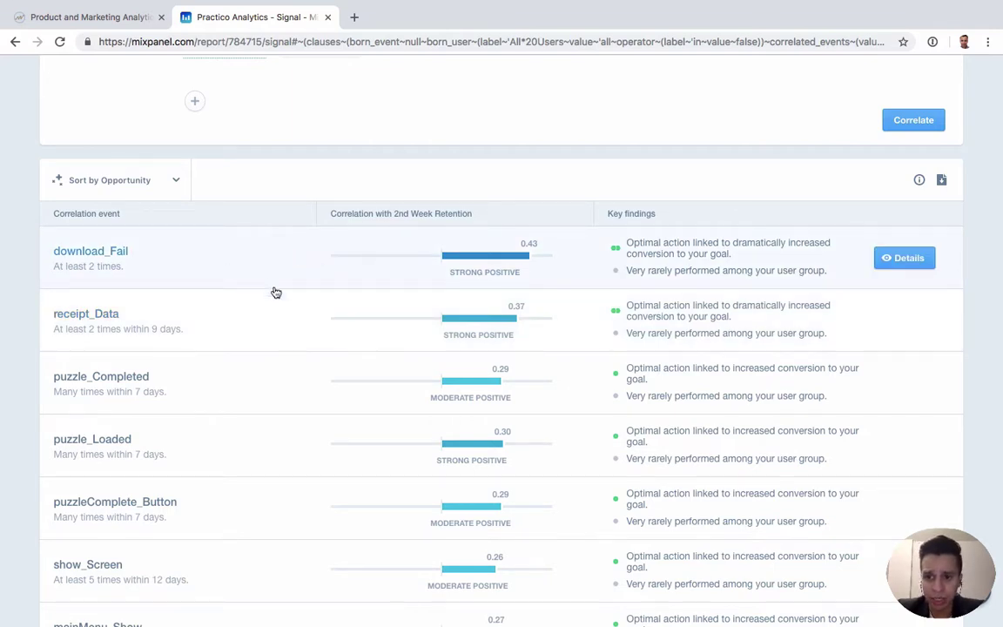
scroll(575, 374, "up", 2)
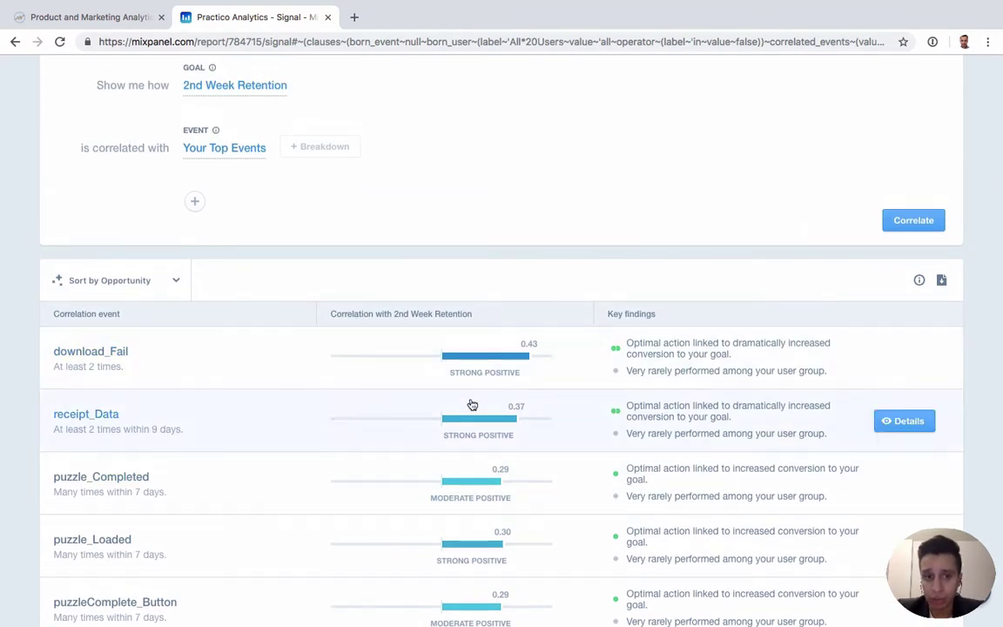
scroll(287, 222, "up", 2)
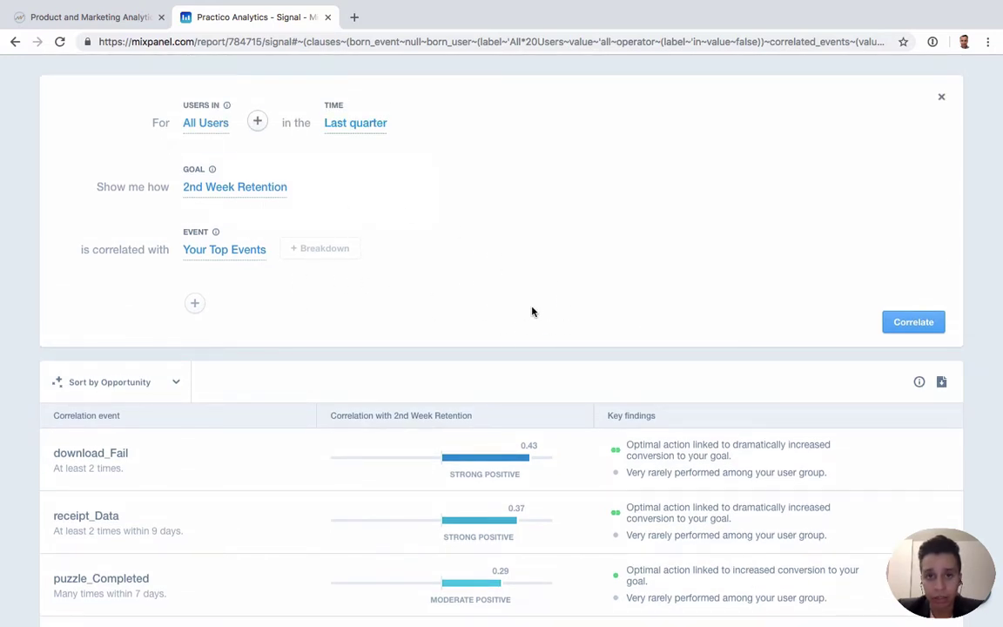
scroll(150, 316, "down", 6)
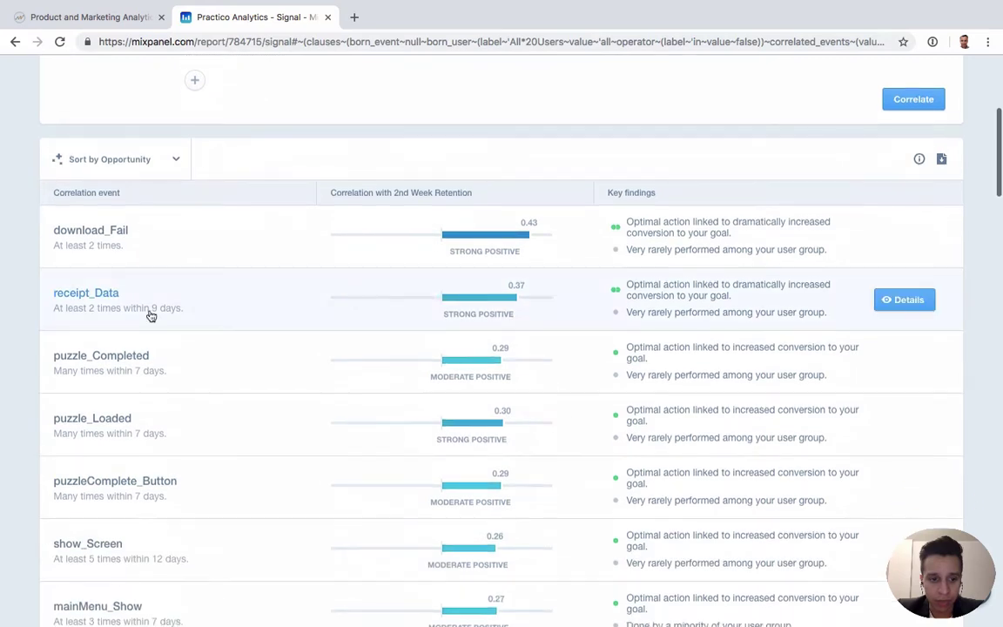
scroll(105, 514, "down", 7)
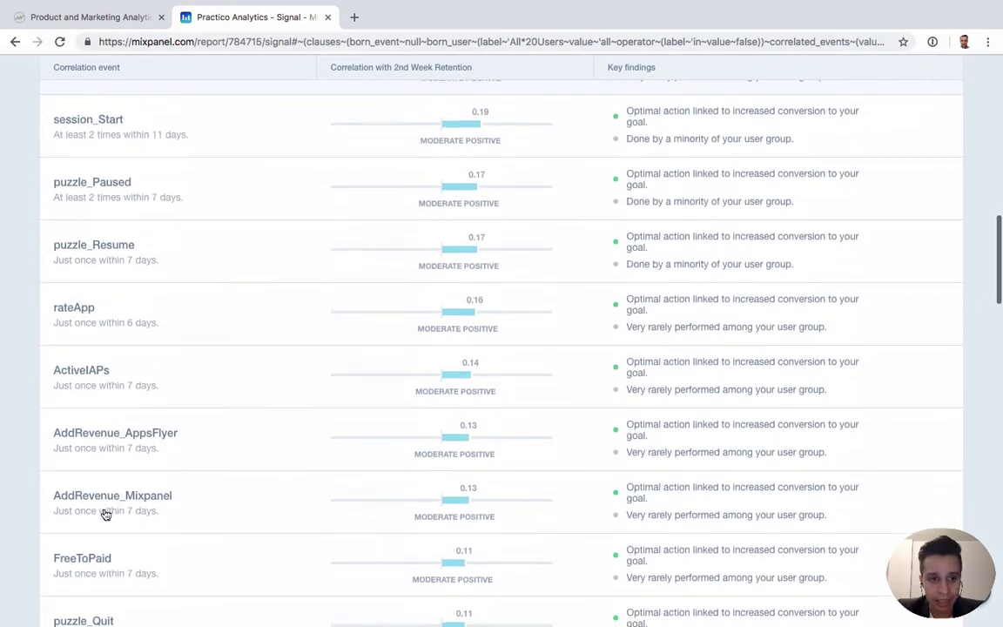
scroll(104, 514, "up", 12)
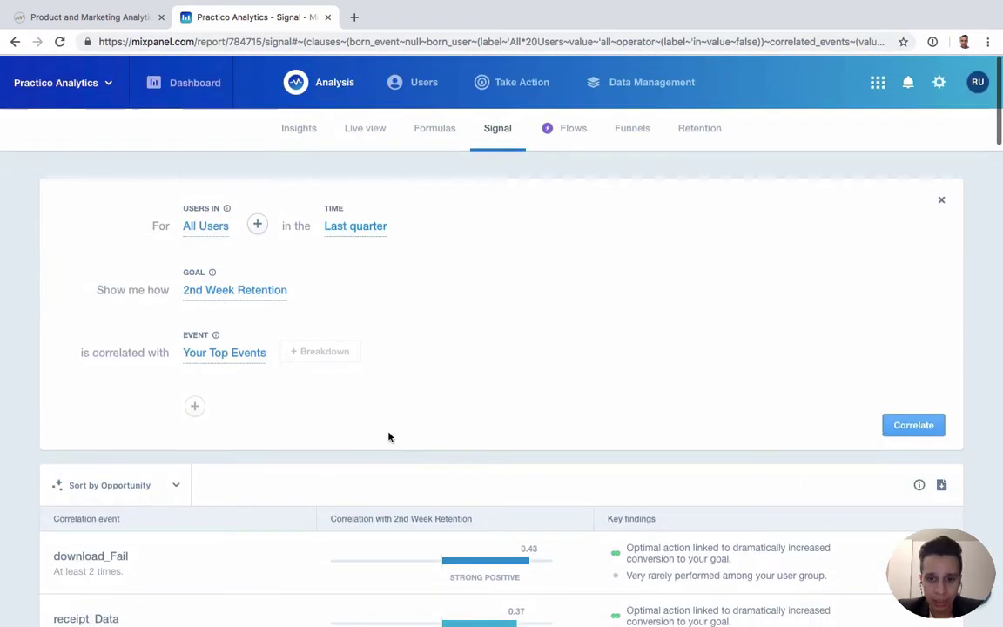
left_click(174, 484)
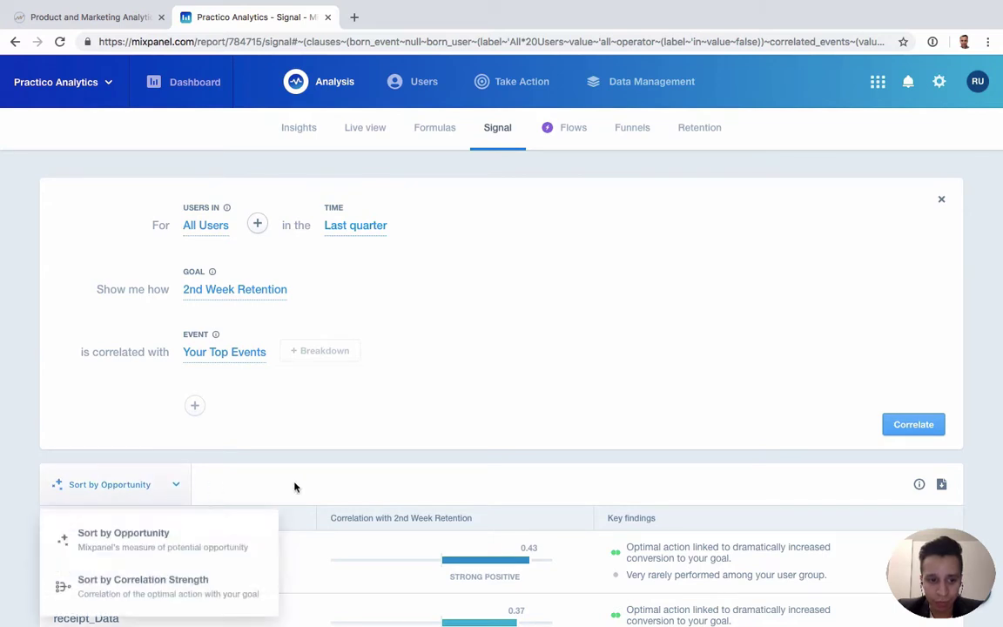
left_click(296, 489)
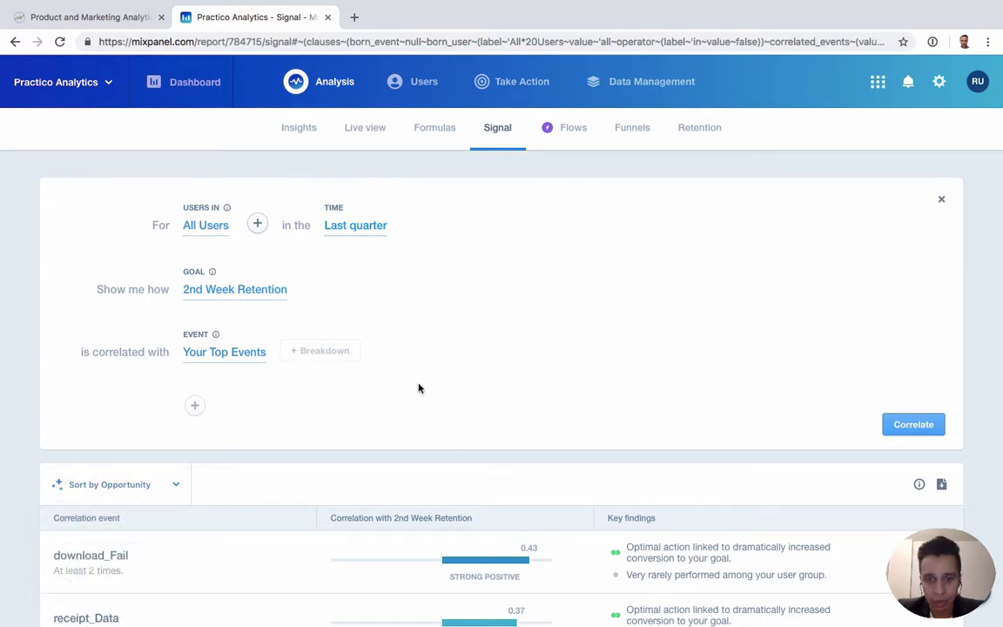